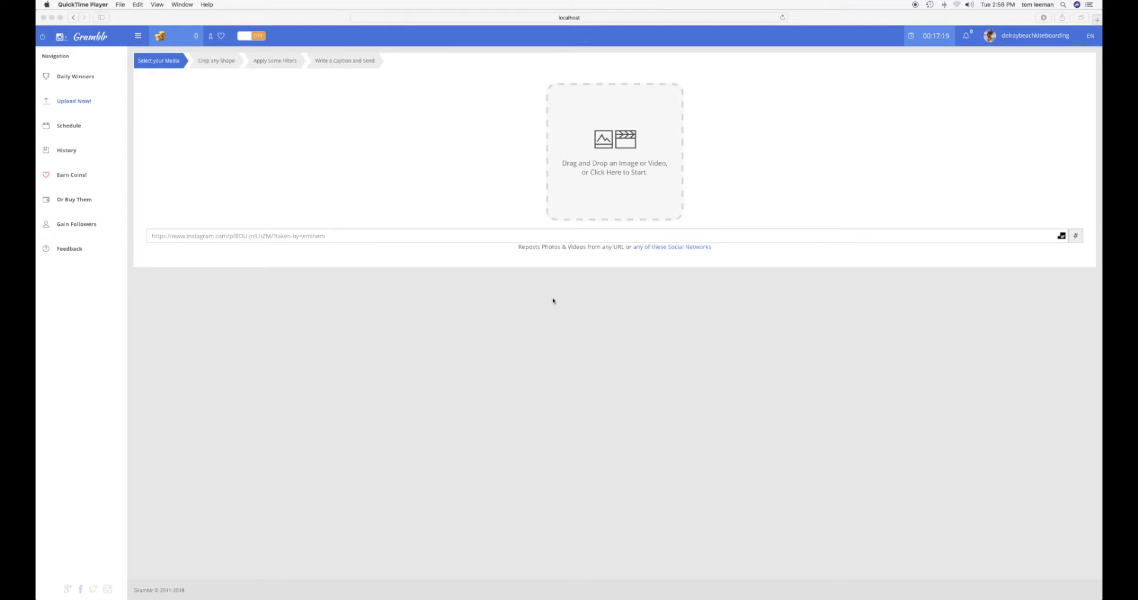
Load the video Surf festival.m4v from the Desktop for upload, crop it to its full frame and accept the crop
left_click(617, 137)
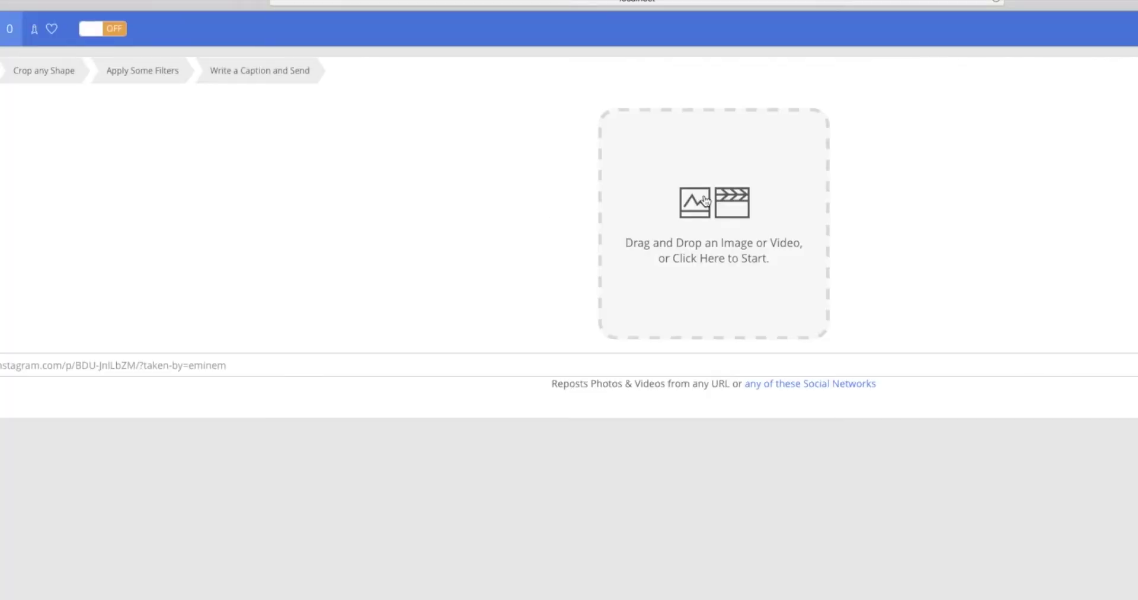
left_click(705, 200)
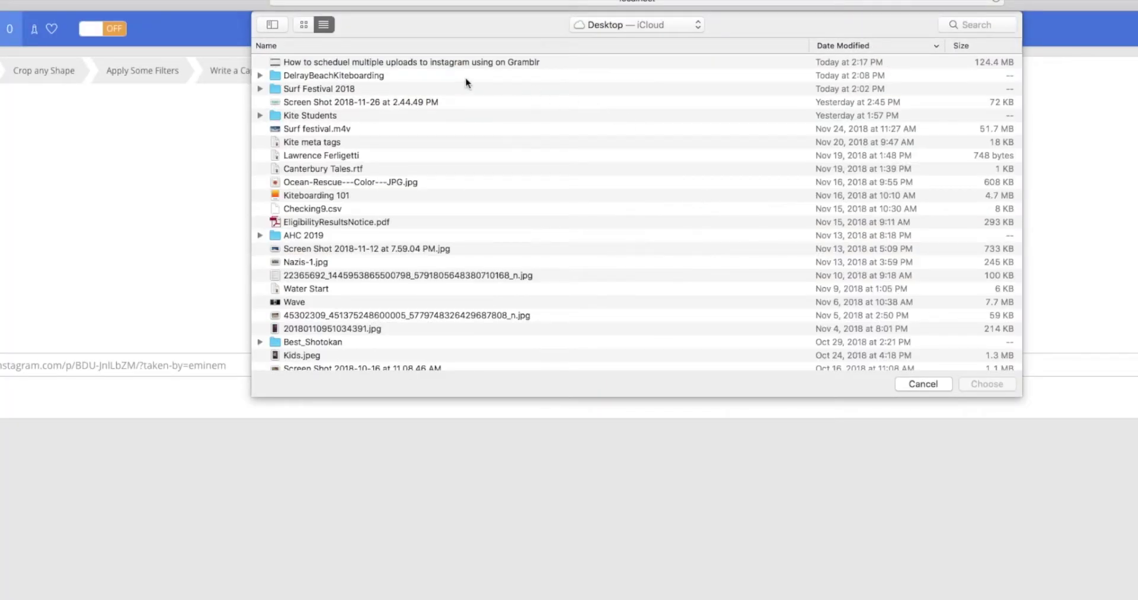
left_click(316, 129)
left_click(986, 384)
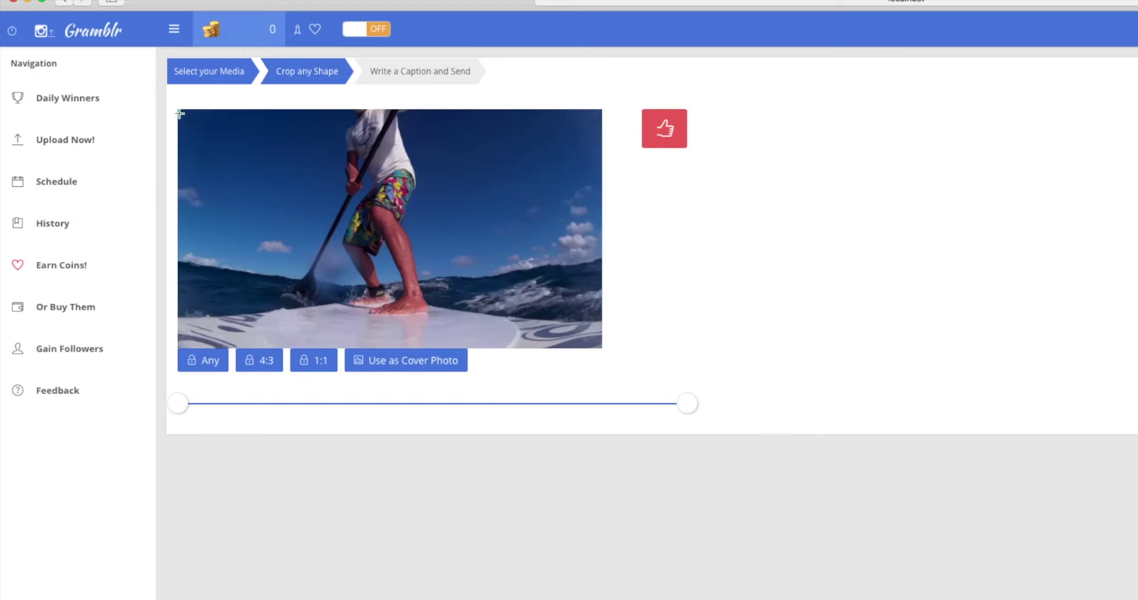
left_click_drag(177, 110, 638, 379)
left_click(683, 139)
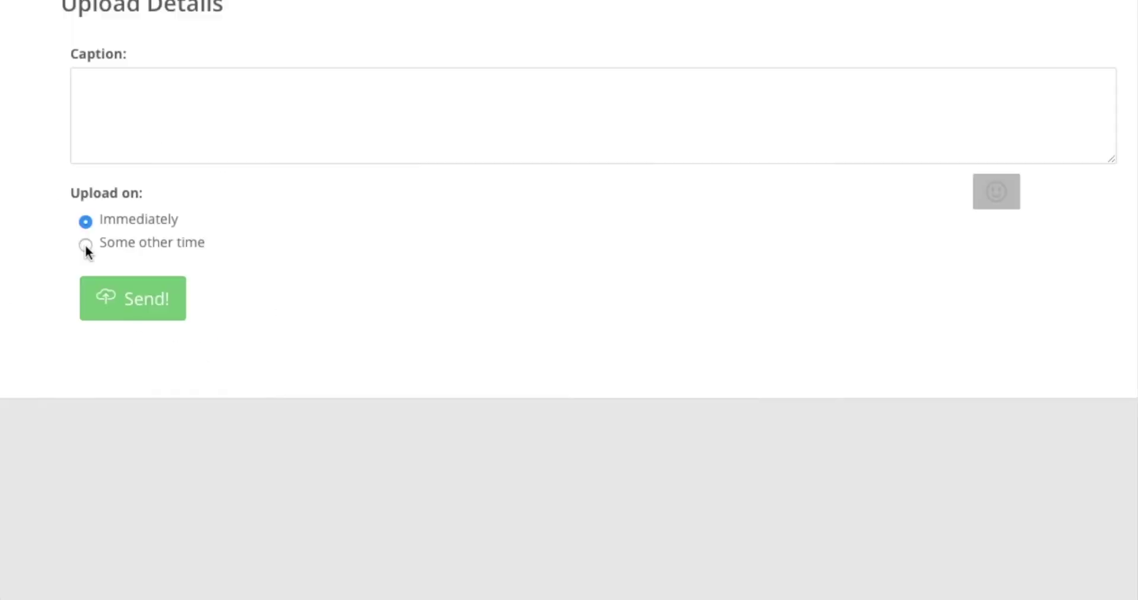
Switch the upload timing to Some other time and check the calendar of available upload dates
left_click(86, 244)
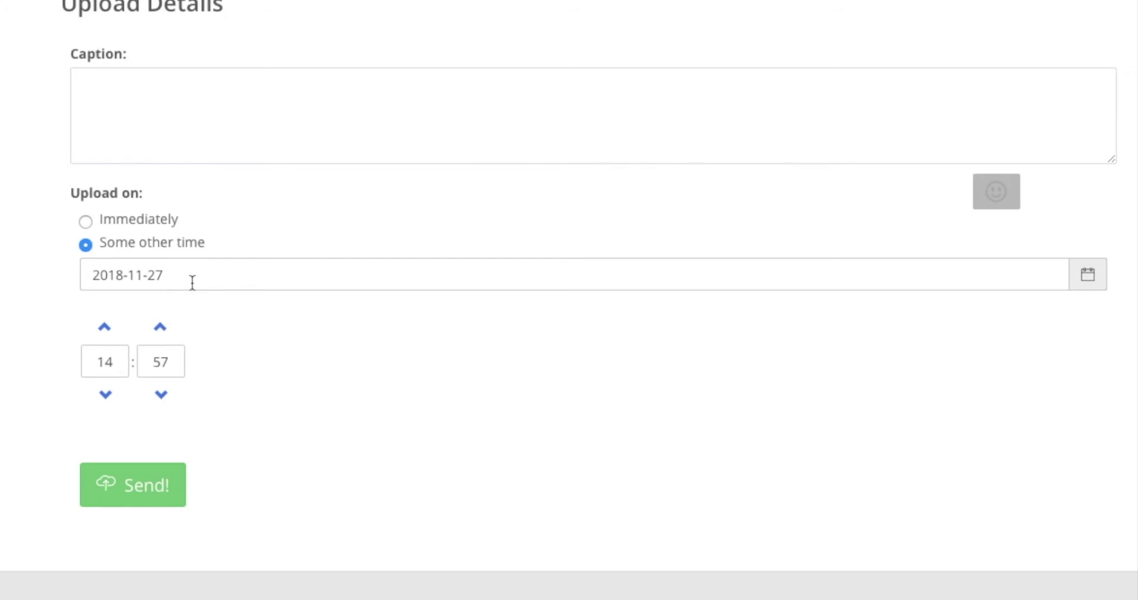
left_click(1091, 275)
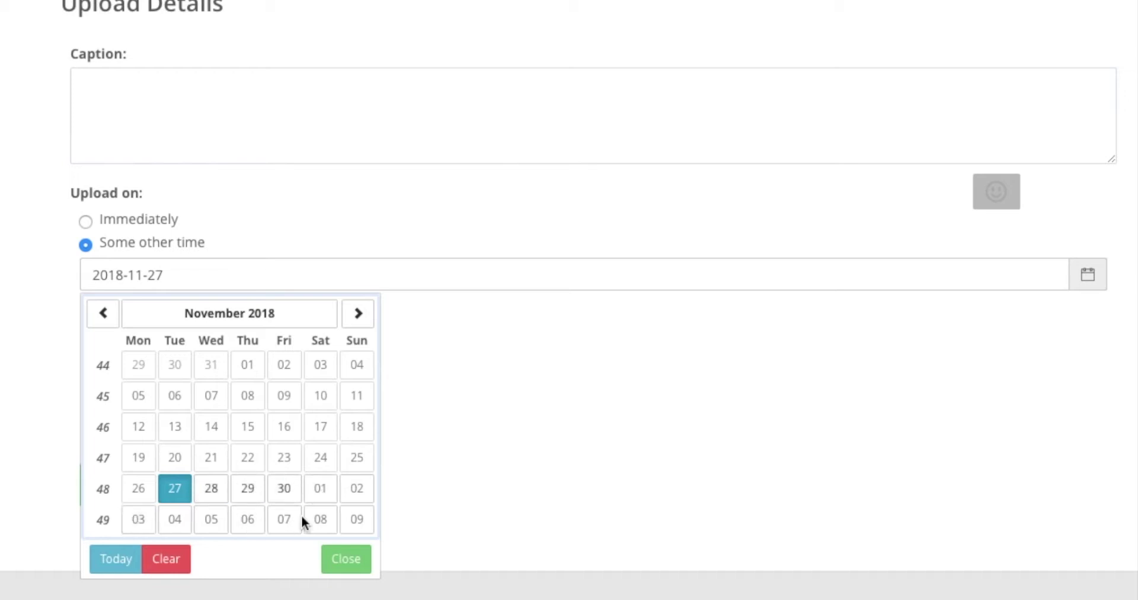
left_click(518, 463)
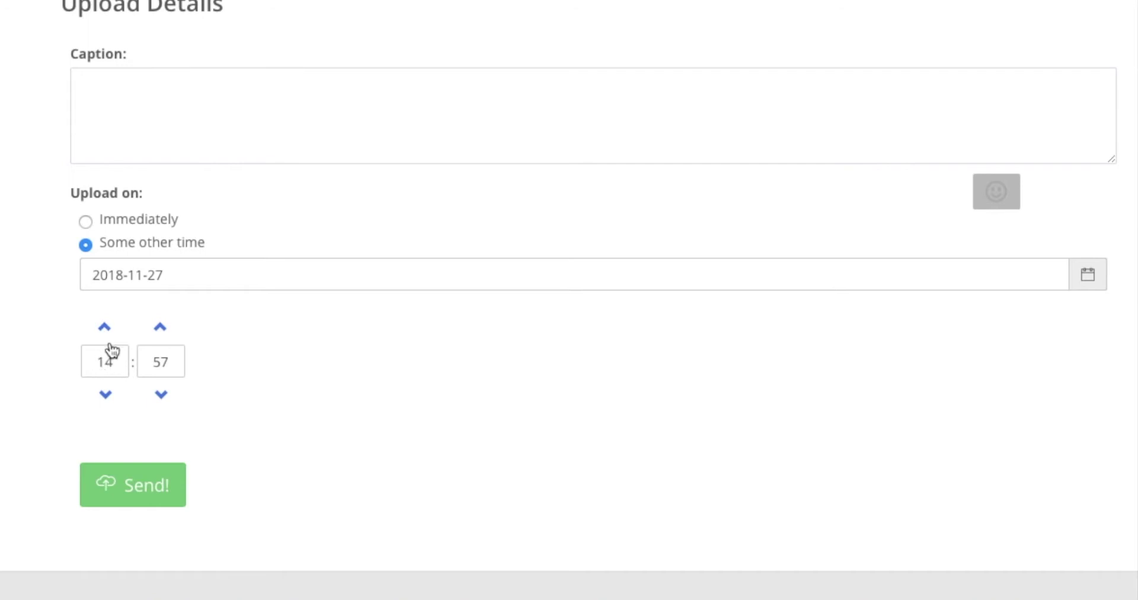
left_click(105, 327)
left_click(105, 328)
left_click(106, 329)
left_click(106, 330)
left_click(106, 329)
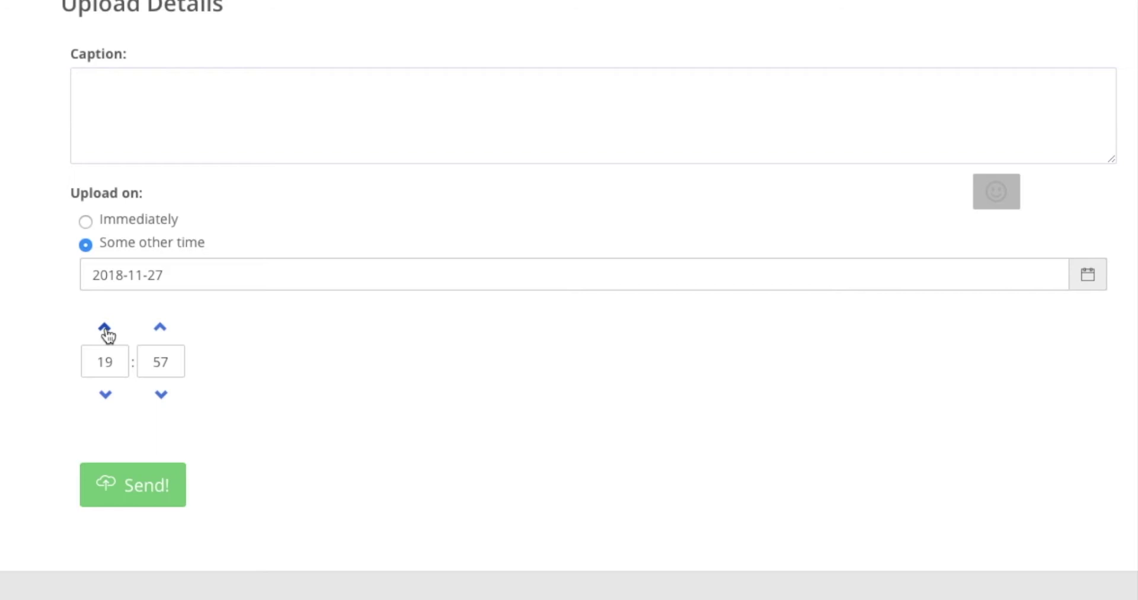
left_click(112, 394)
left_click(113, 394)
left_click(113, 394)
left_click(113, 395)
left_click(113, 394)
Set the scheduled upload date to 2018-11-28 and the time to 07:02
left_click(1089, 278)
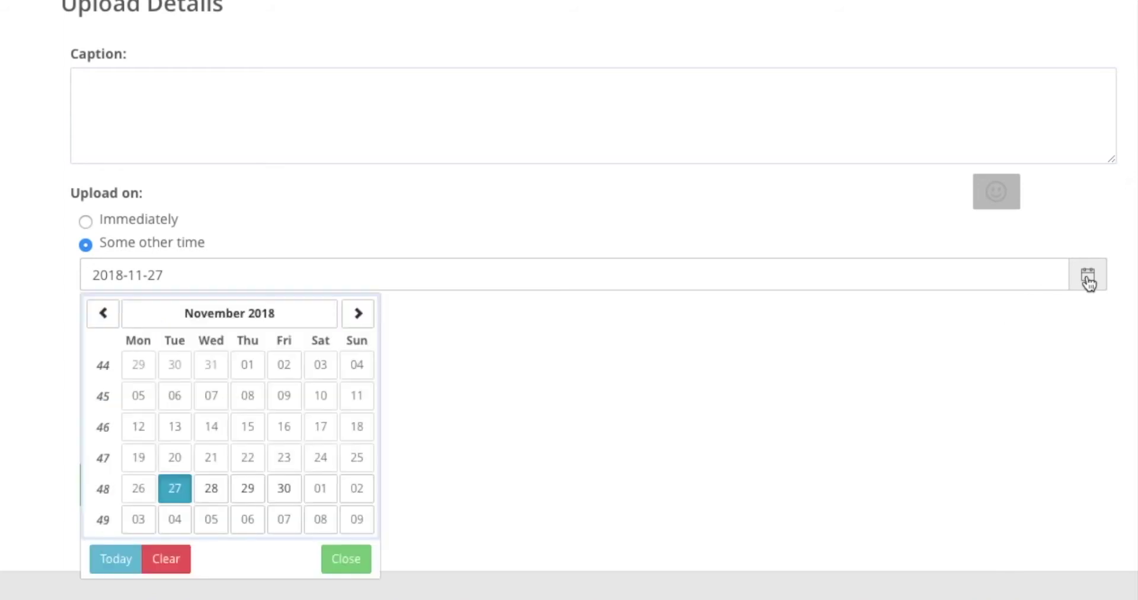
left_click(209, 490)
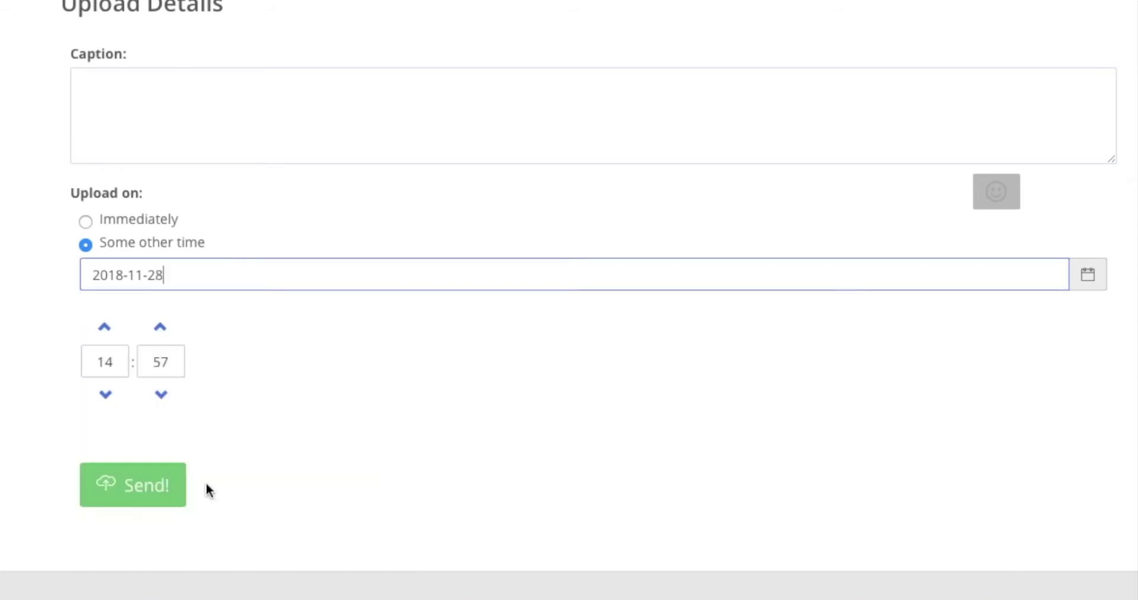
left_click(108, 396)
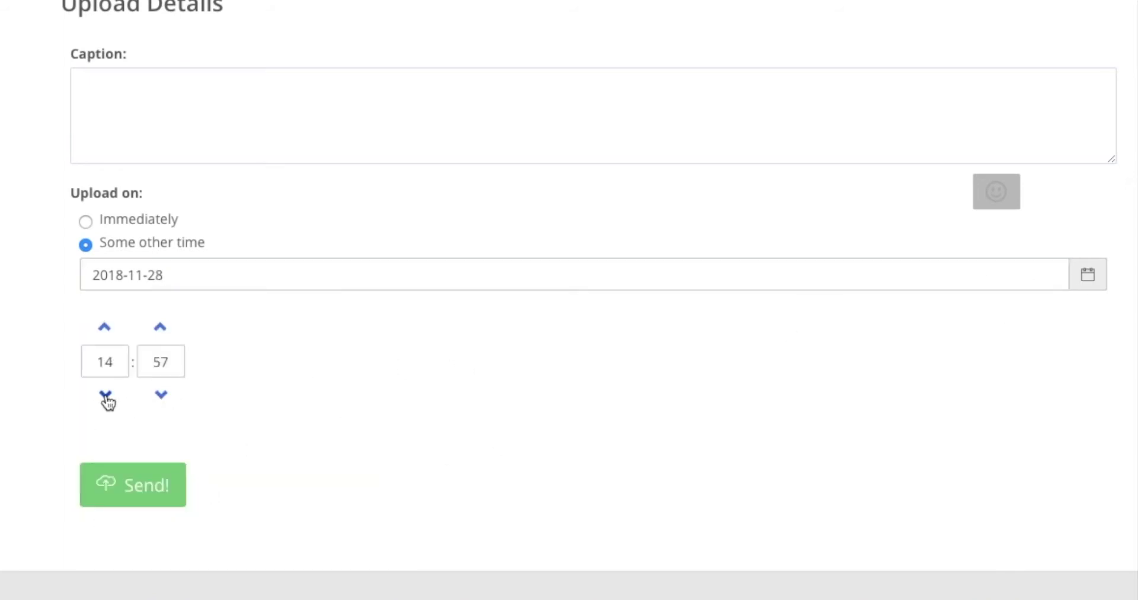
left_click(106, 395)
left_click(105, 395)
left_click(107, 396)
left_click(106, 395)
left_click(106, 395)
left_click(105, 395)
left_click(106, 395)
left_click(106, 395)
left_click(106, 395)
left_click(106, 395)
left_click(106, 395)
left_click(106, 332)
left_click(107, 331)
left_click(106, 328)
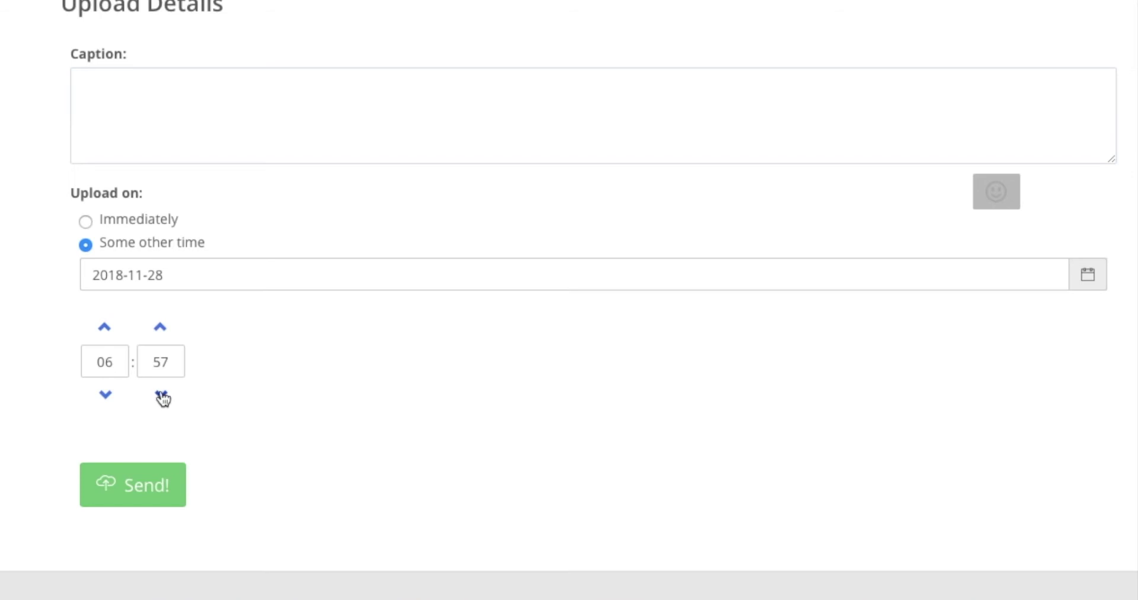
left_click(162, 330)
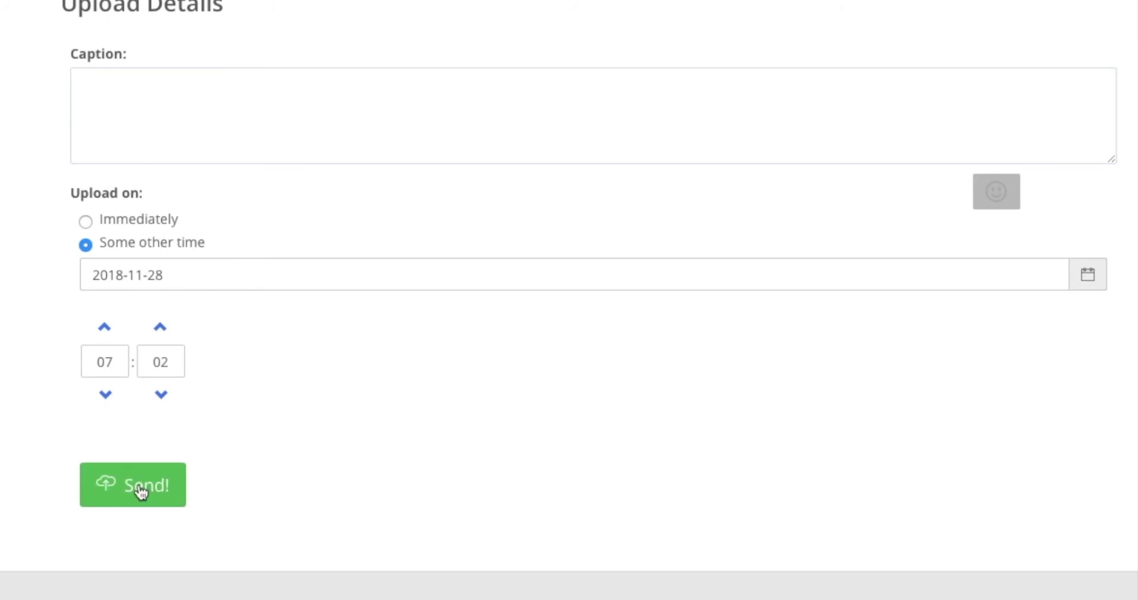
Send the scheduled video upload with the caption left empty
scroll(141, 492, "down", 1)
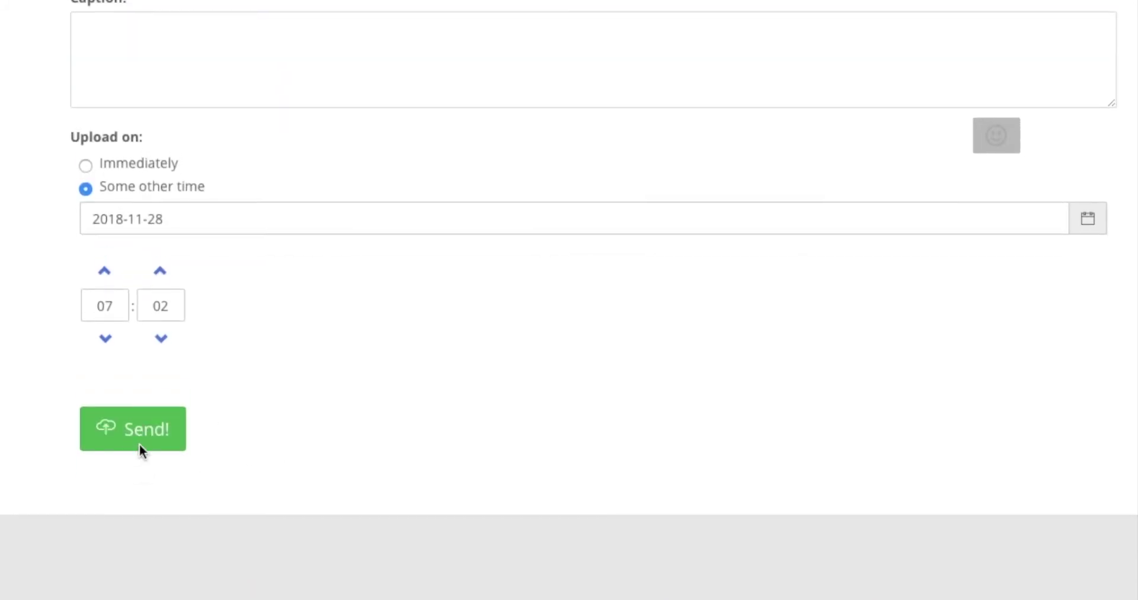
scroll(138, 434, "up", 1)
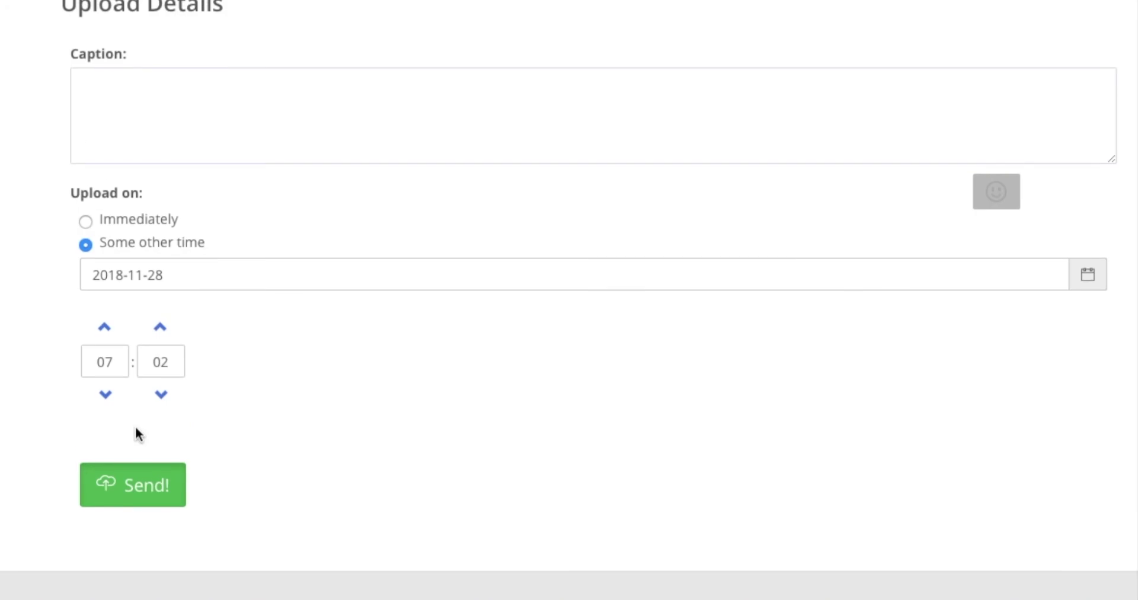
left_click(126, 492)
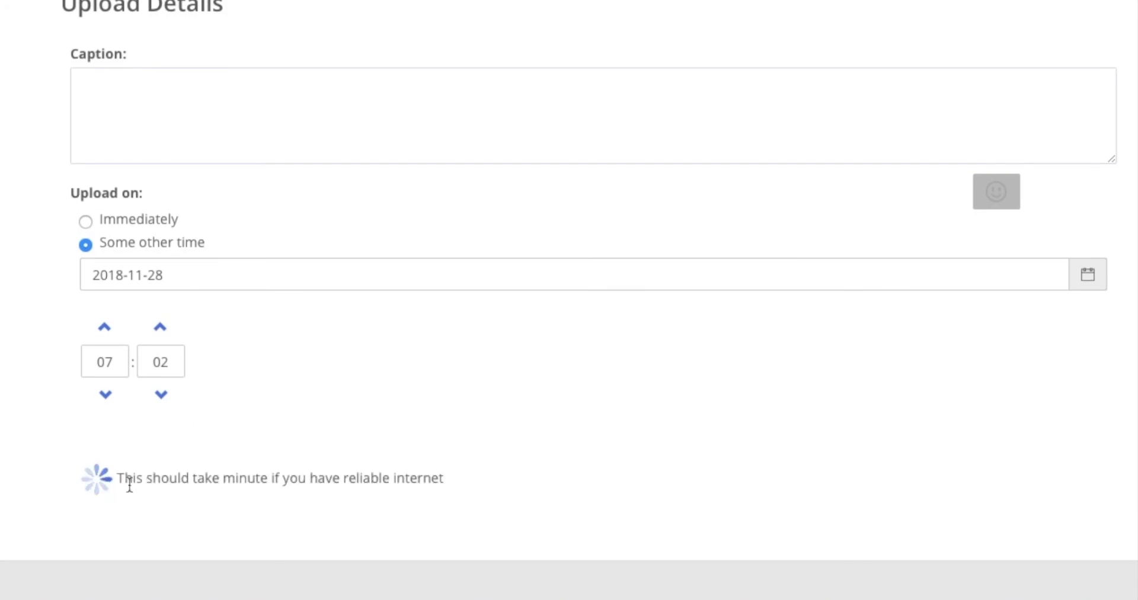